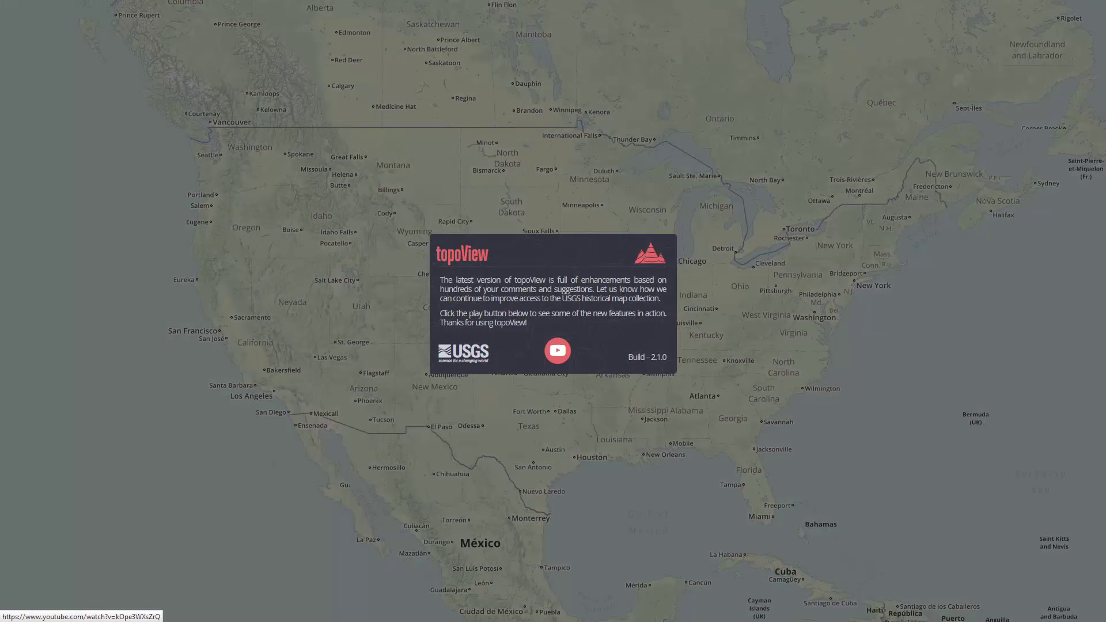
# - Close the Build 2.1.0 welcome message to reveal the North America map
pyautogui.click(465, 311)
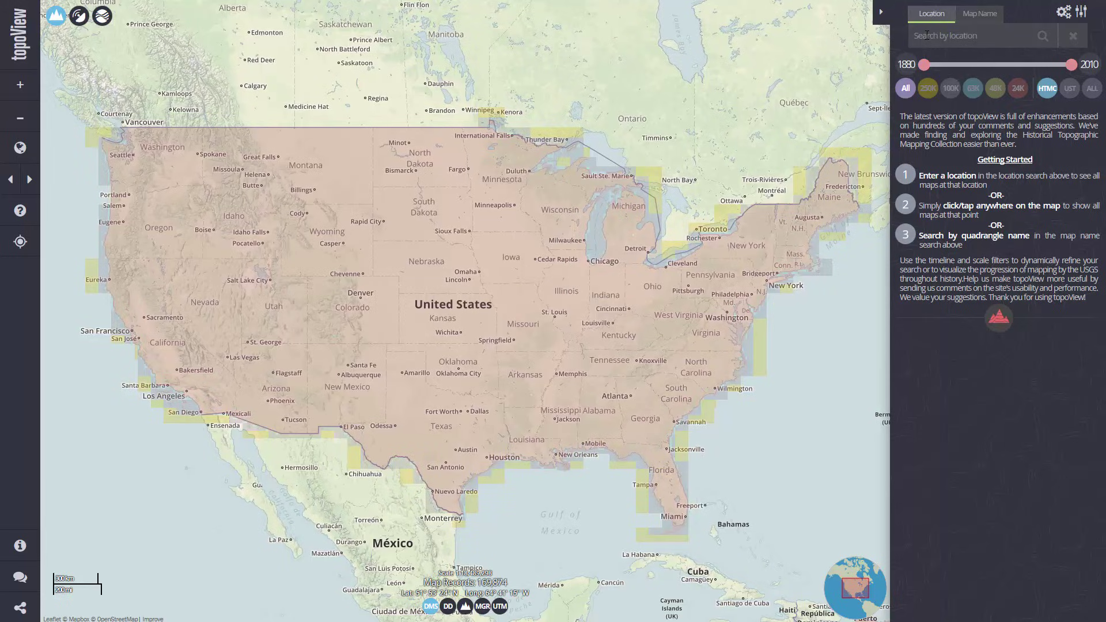
# - Search for Manhattan, NY and scroll through its 30 maps from 1880–2010
pyautogui.write('manhatt')
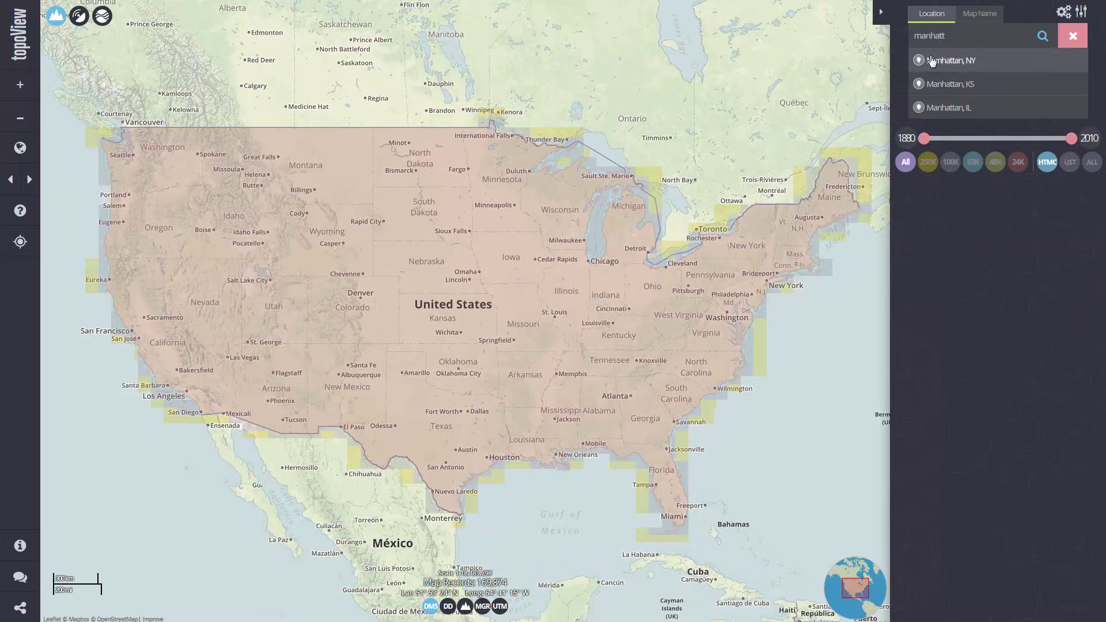
pyautogui.click(933, 61)
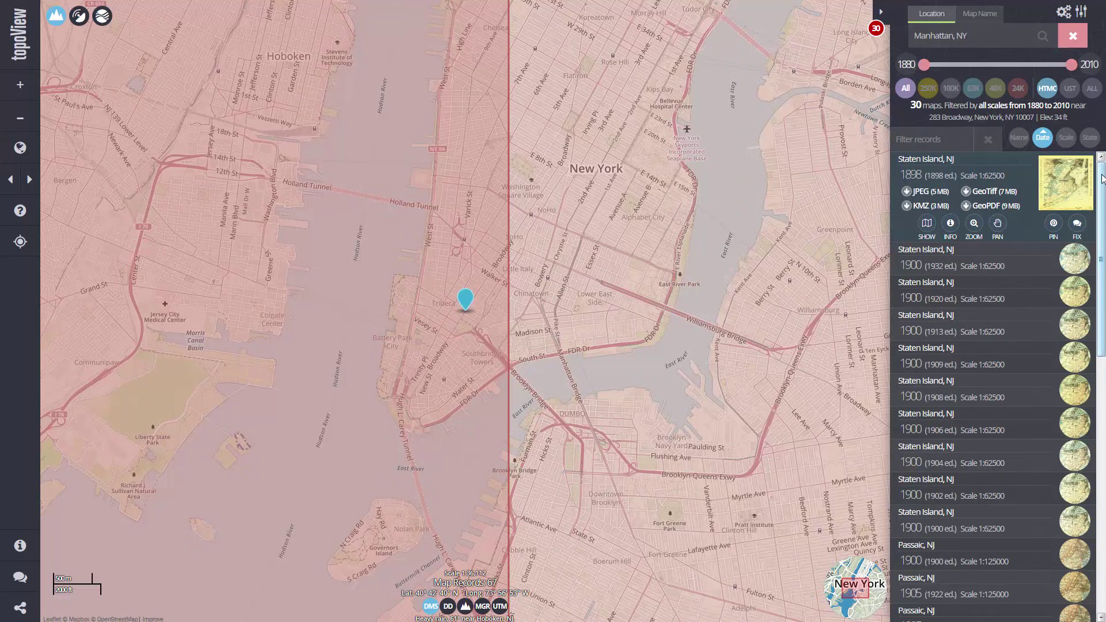
pyautogui.scroll(-1, 1102, 199)
pyautogui.moveTo(1102, 199); pyautogui.dragTo(1101, 167)
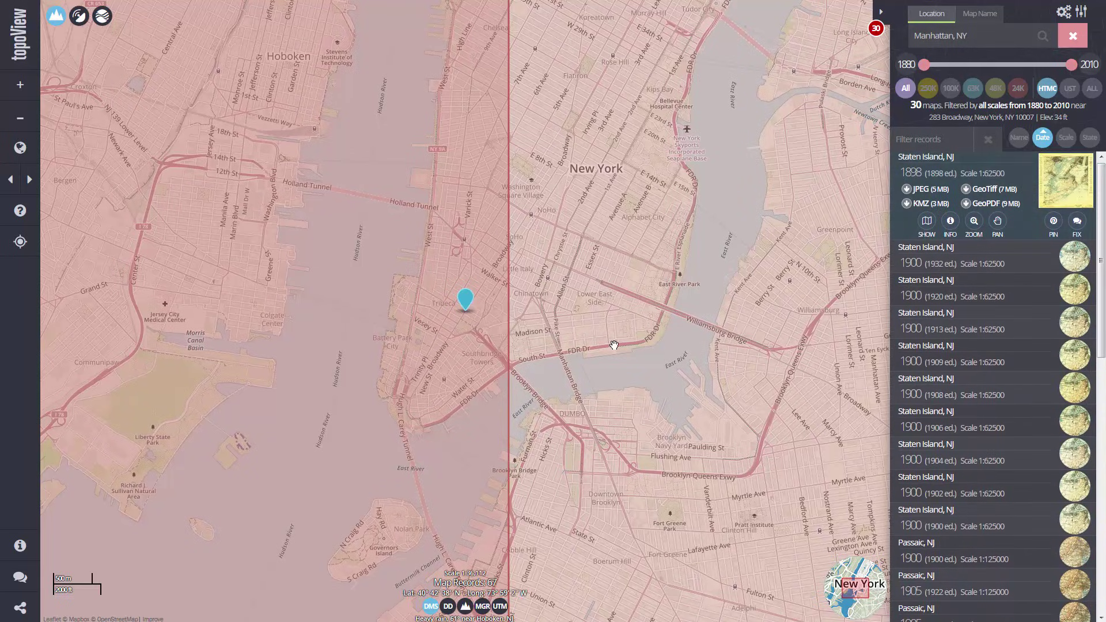
pyautogui.scroll(-1, 614, 344)
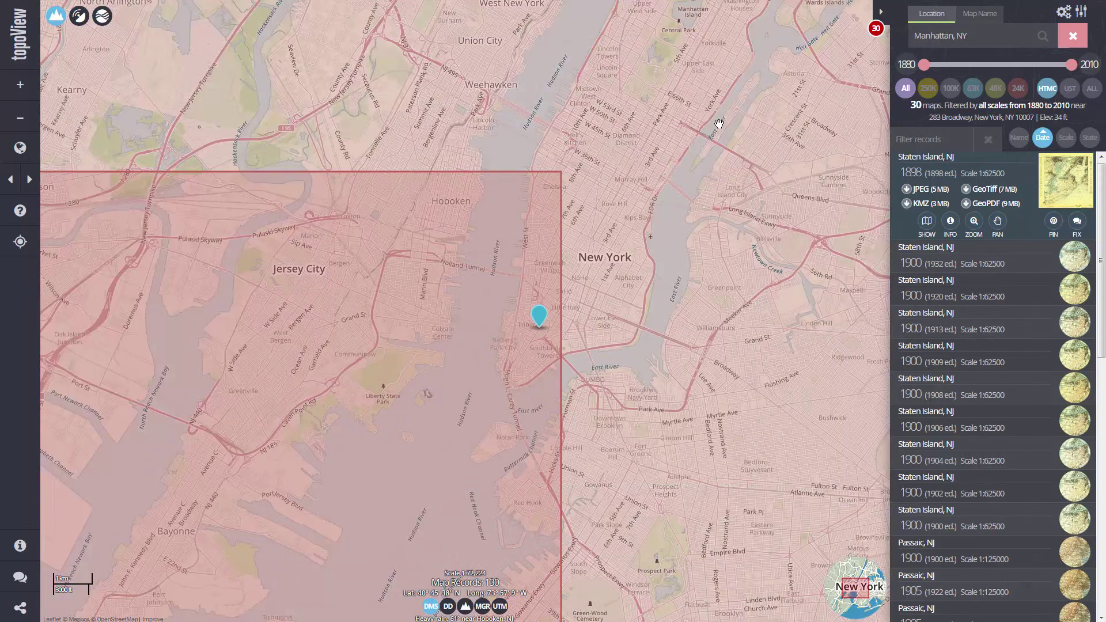
# - Try search points near Harlem and Williamsburg, ending on lower Manhattan's west shore
pyautogui.click(719, 124)
pyautogui.click(372, 95)
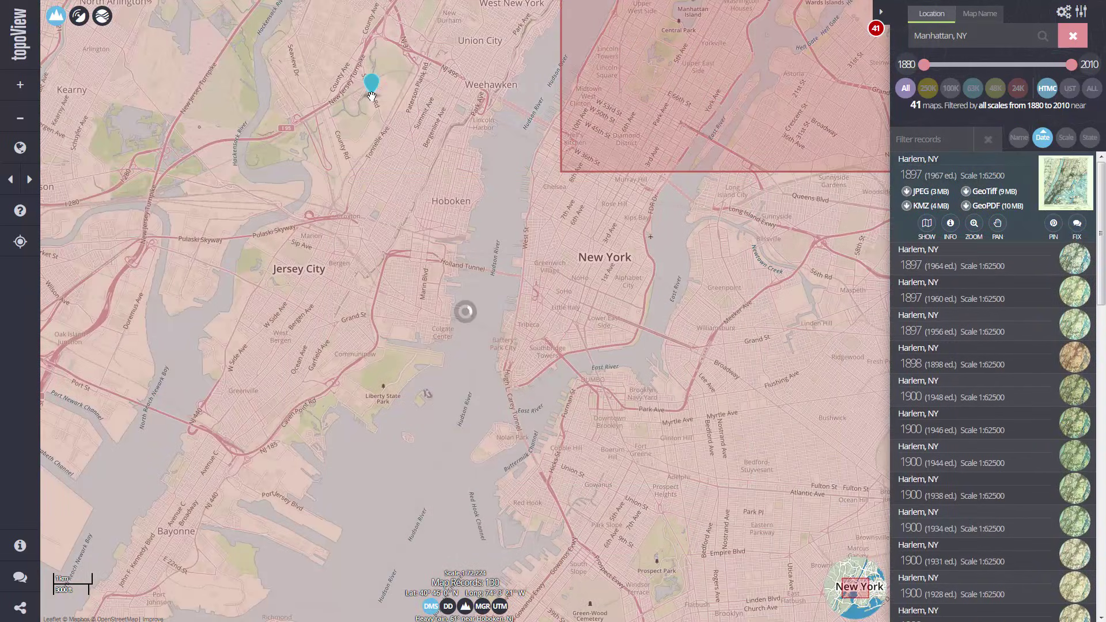
pyautogui.click(709, 354)
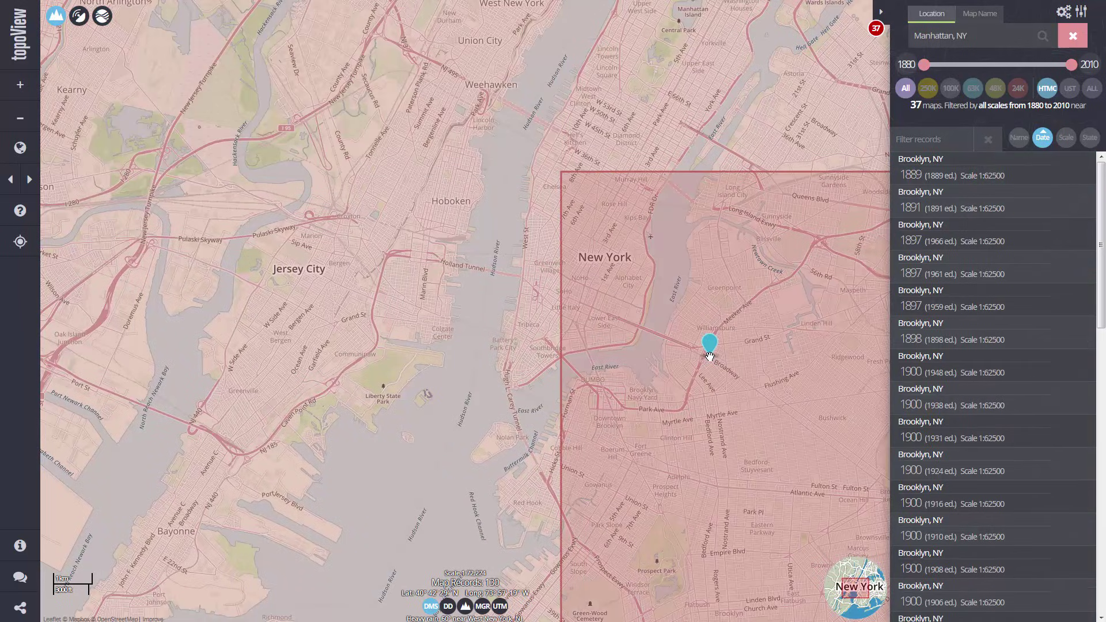
pyautogui.click(516, 305)
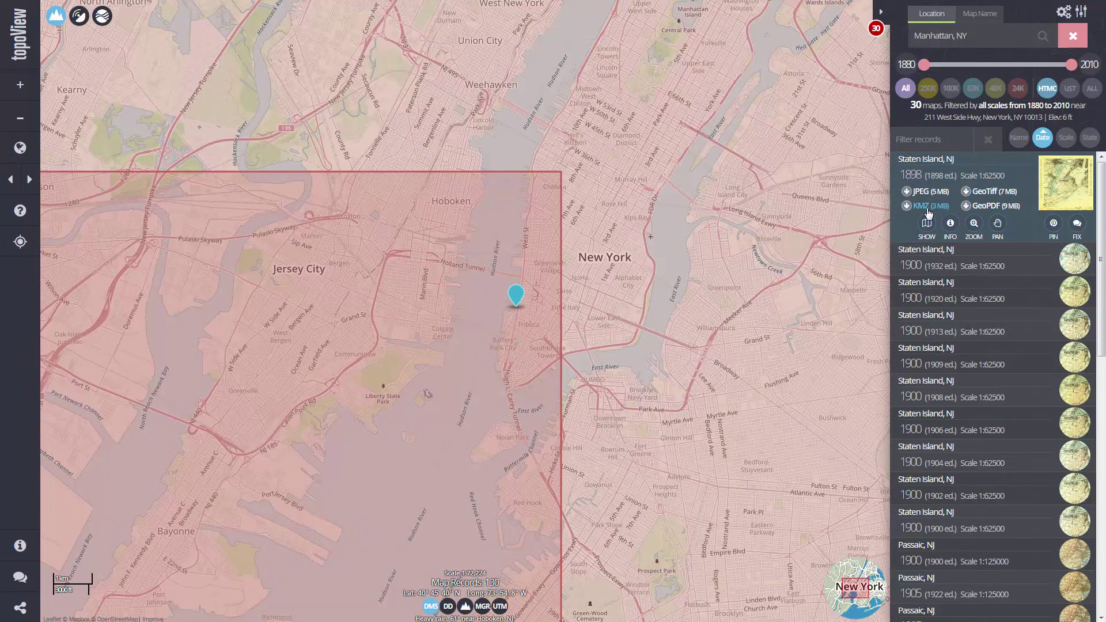
# - Scroll down the results and expand the 1949 Newark map's details
pyautogui.scroll(-1, 1102, 229)
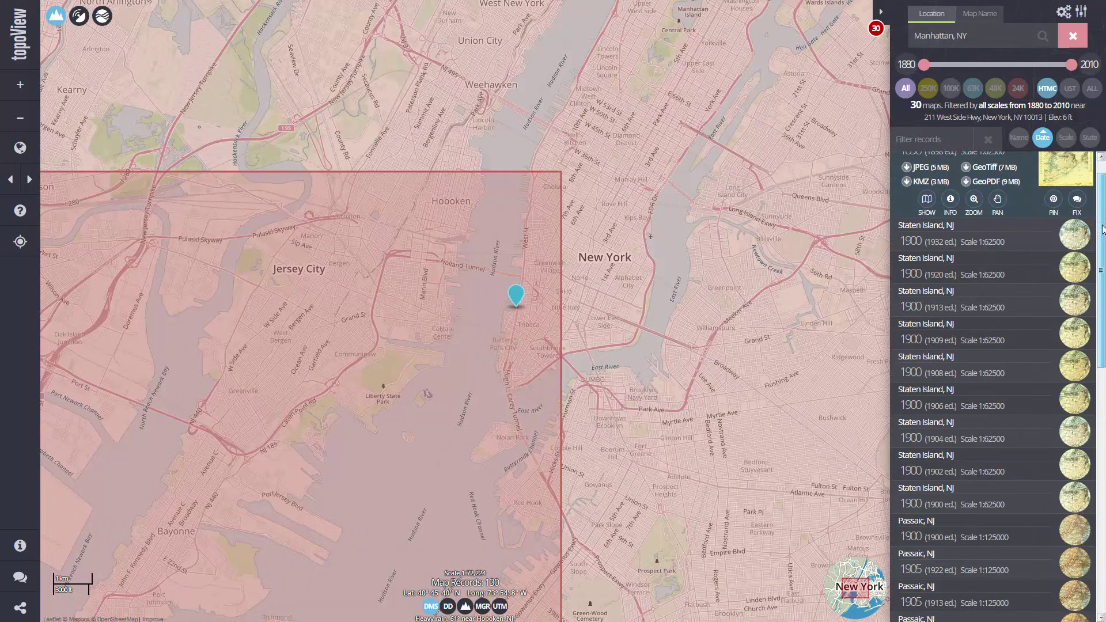
pyautogui.scroll(-5, 1102, 230)
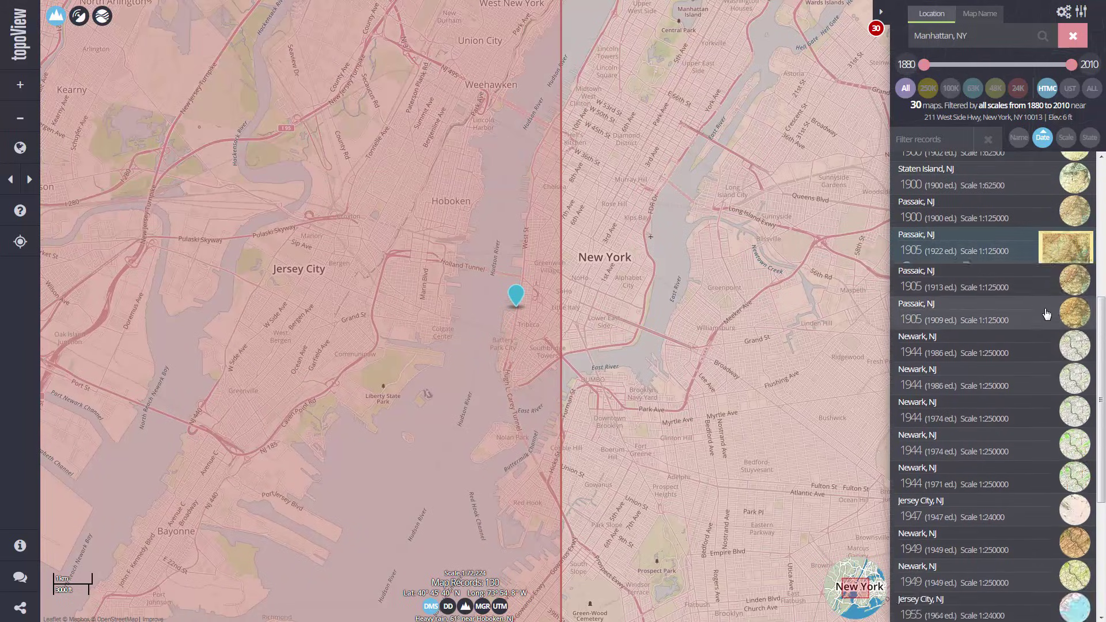
pyautogui.scroll(-4, 1033, 415)
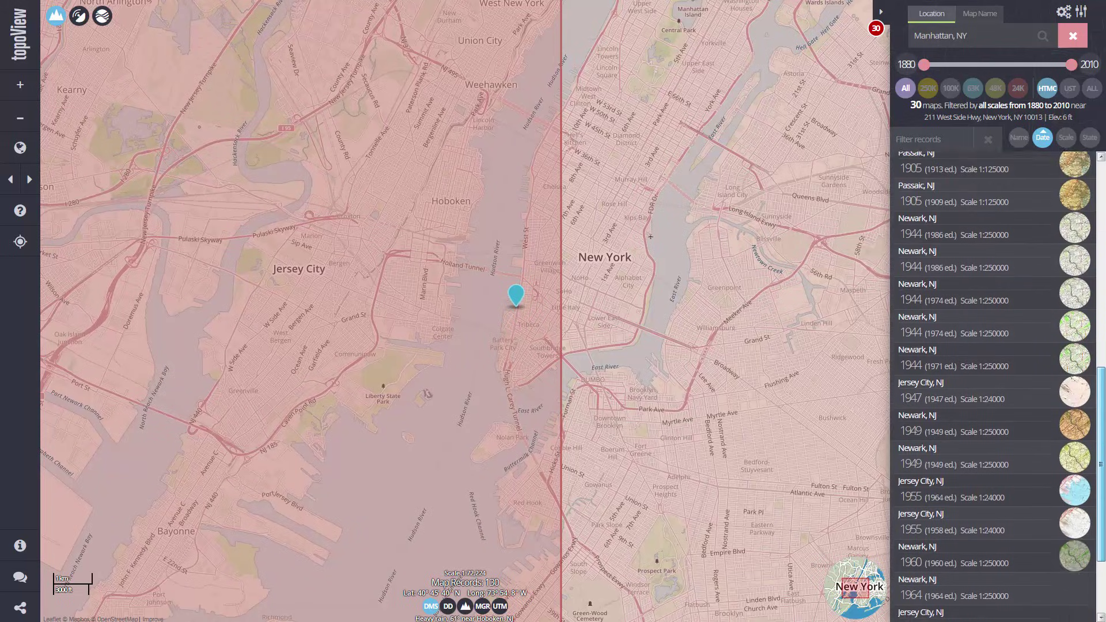
pyautogui.click(1033, 414)
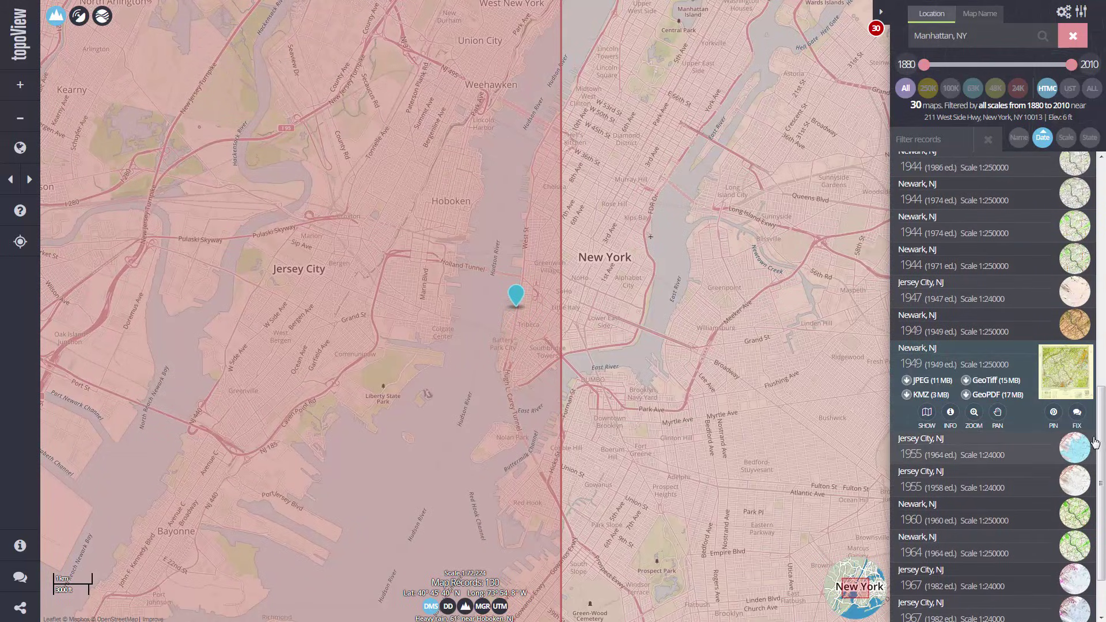
pyautogui.scroll(1, 1104, 311)
pyautogui.scroll(7, 1104, 311)
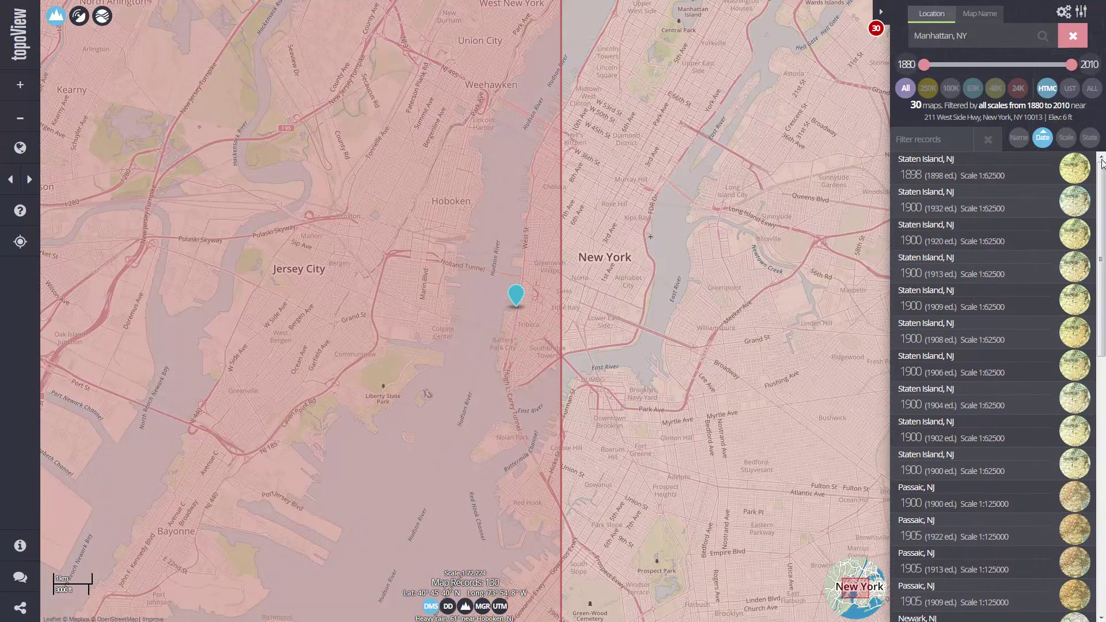
# - Sort by date, name and scale, back to date, then expand the 1898 Staten Island entry
pyautogui.click(1043, 139)
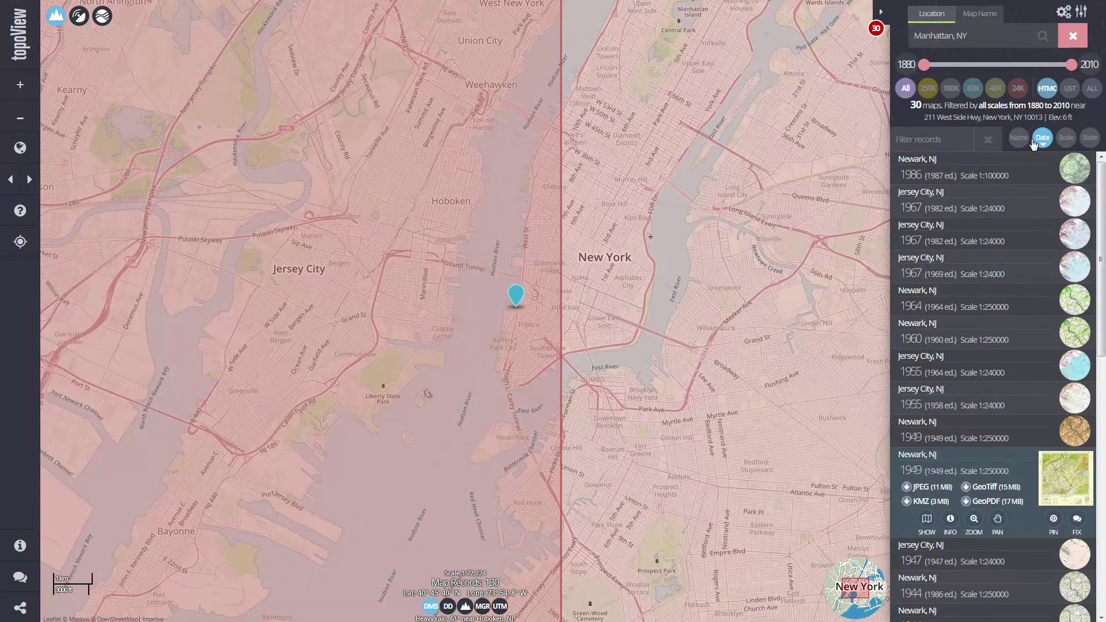
pyautogui.click(1020, 140)
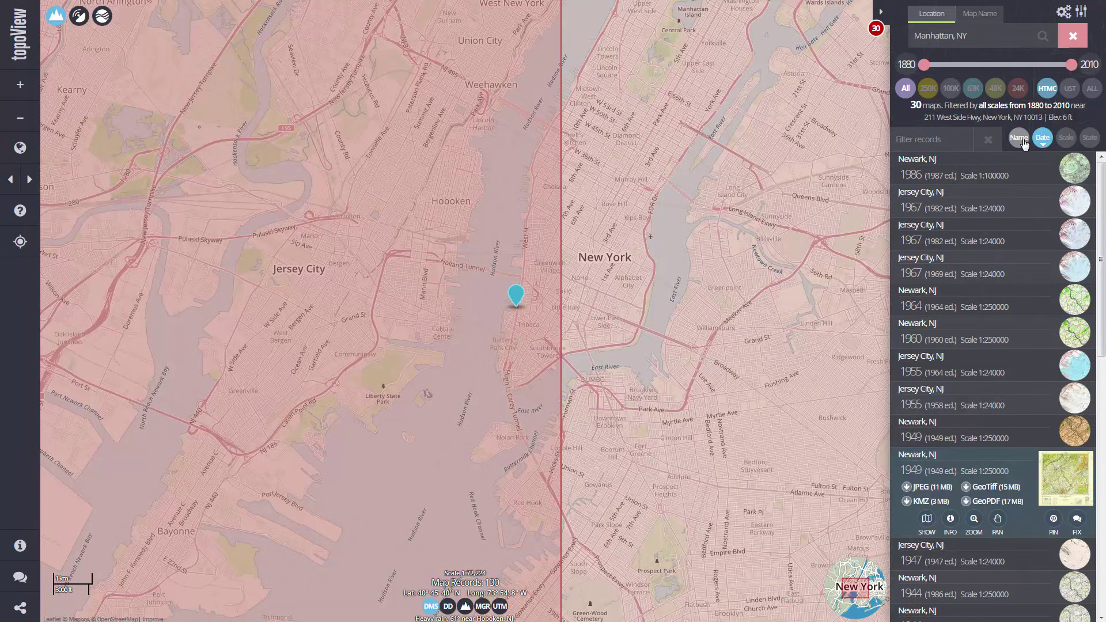
pyautogui.click(1066, 138)
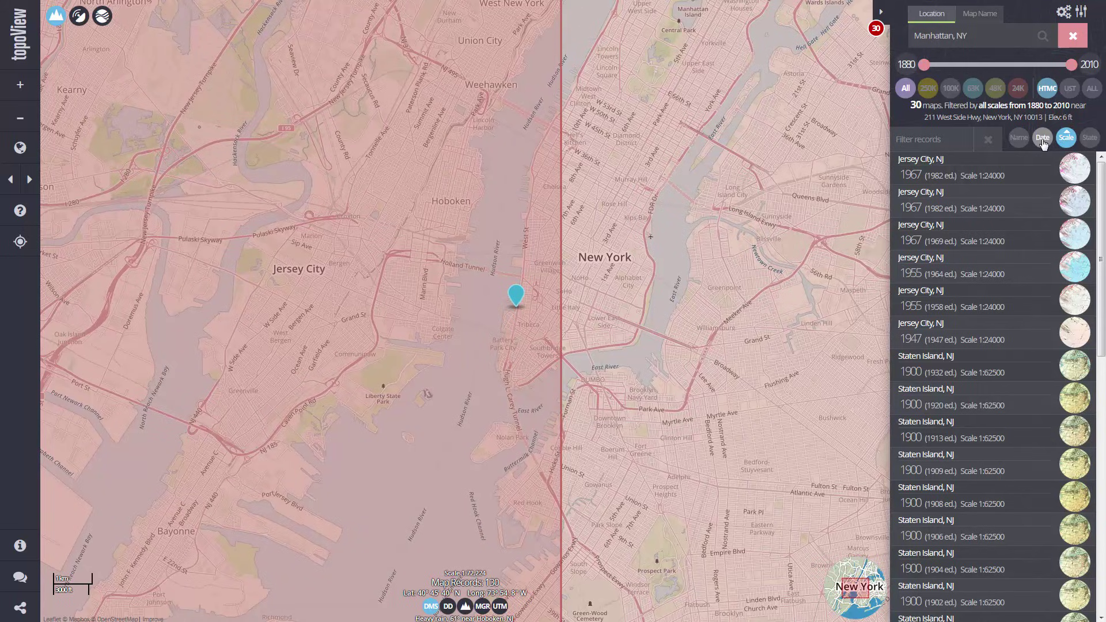
pyautogui.click(1043, 142)
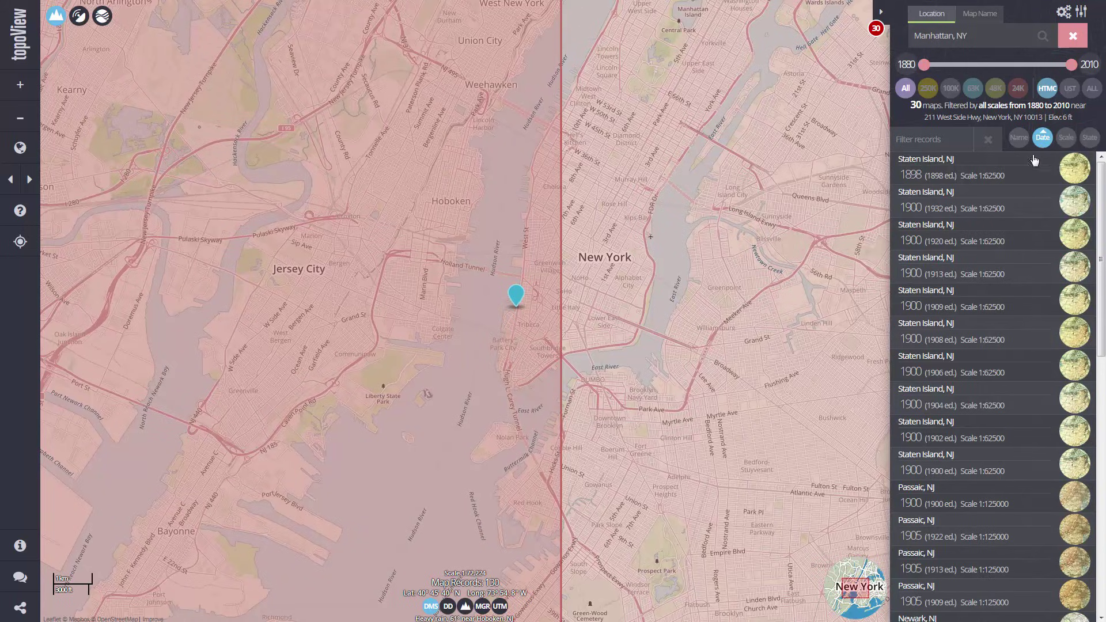
pyautogui.click(1024, 172)
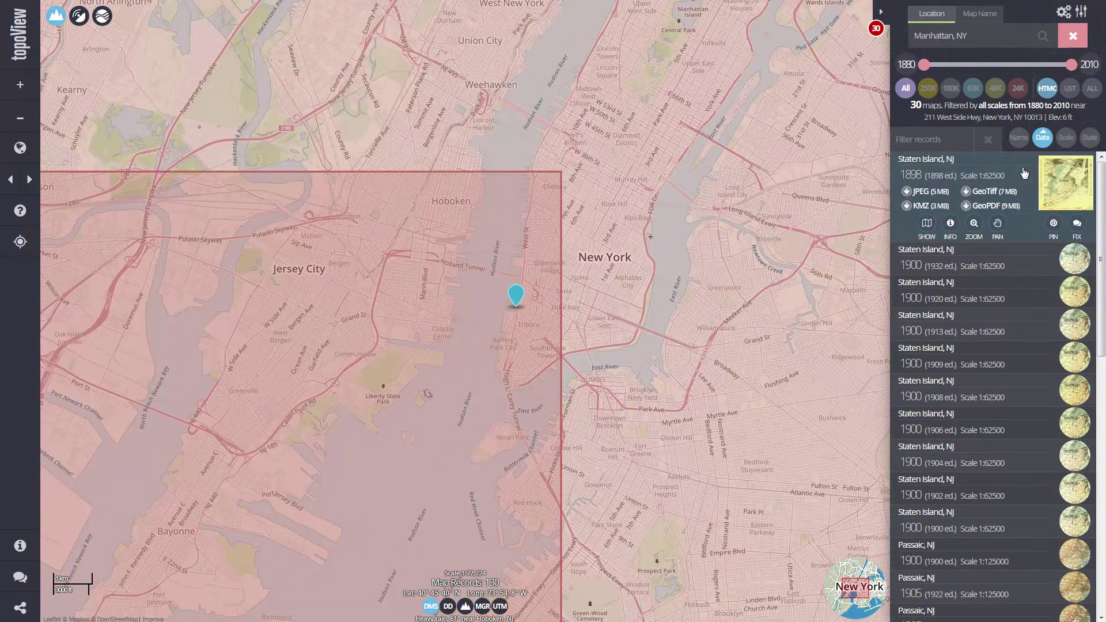
# - Overlay the 1898 Staten Island map, pan across it, and set its opacity fully opaque
pyautogui.click(925, 225)
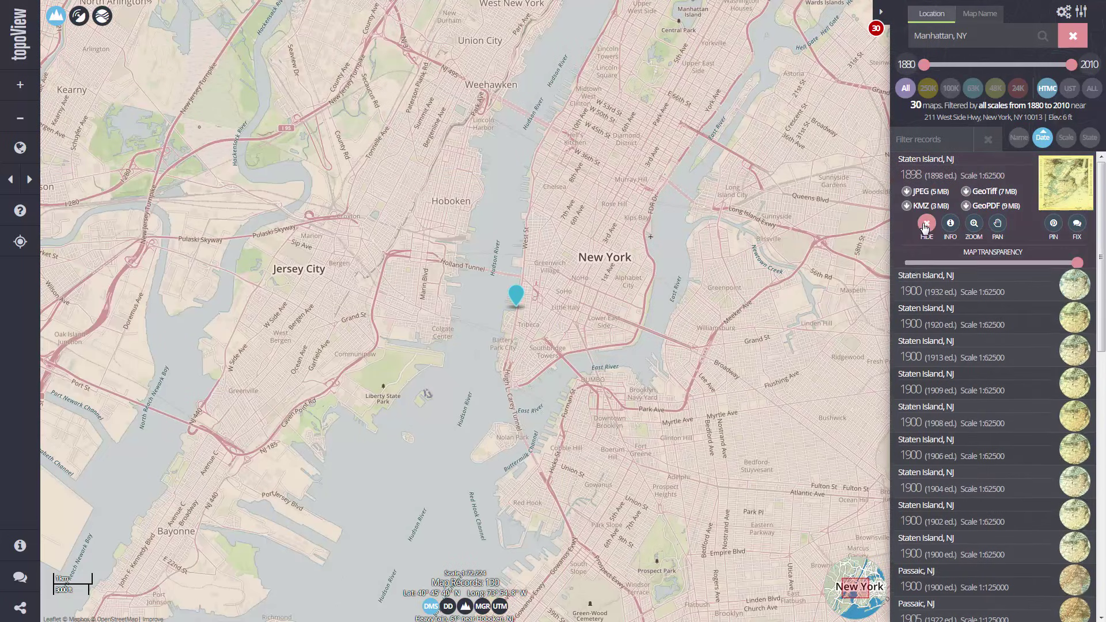
pyautogui.moveTo(245, 496); pyautogui.dragTo(562, 303)
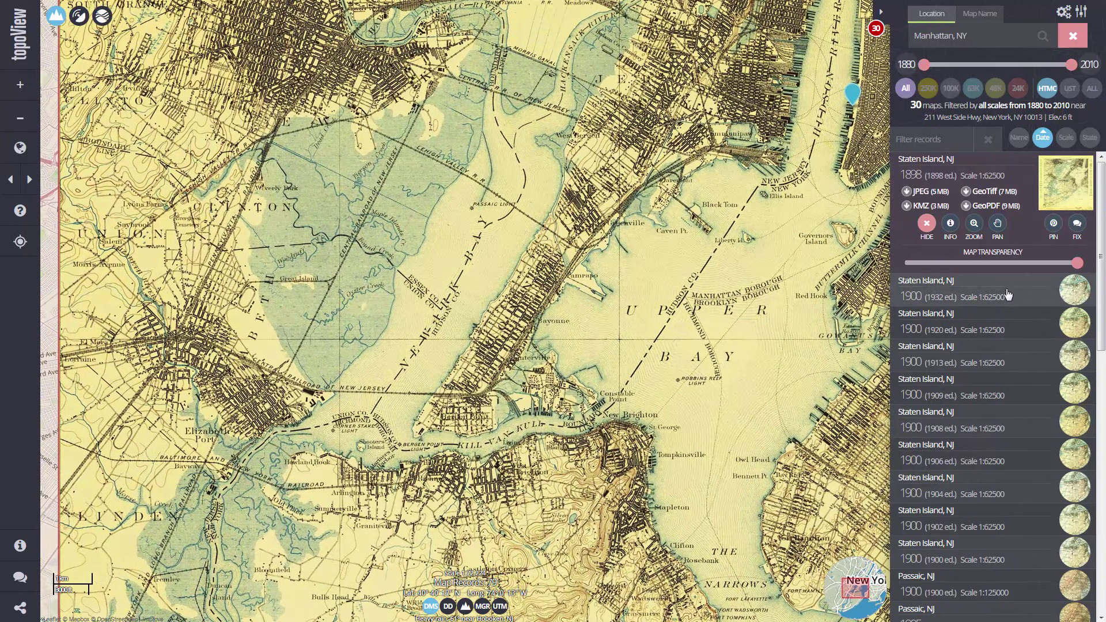
pyautogui.moveTo(1072, 261)
pyautogui.mouseDown()
pyautogui.moveTo(907, 265)
pyautogui.moveTo(1083, 281)
pyautogui.moveTo(1036, 264)
pyautogui.moveTo(925, 264)
pyautogui.moveTo(1073, 264)
pyautogui.mouseUp()
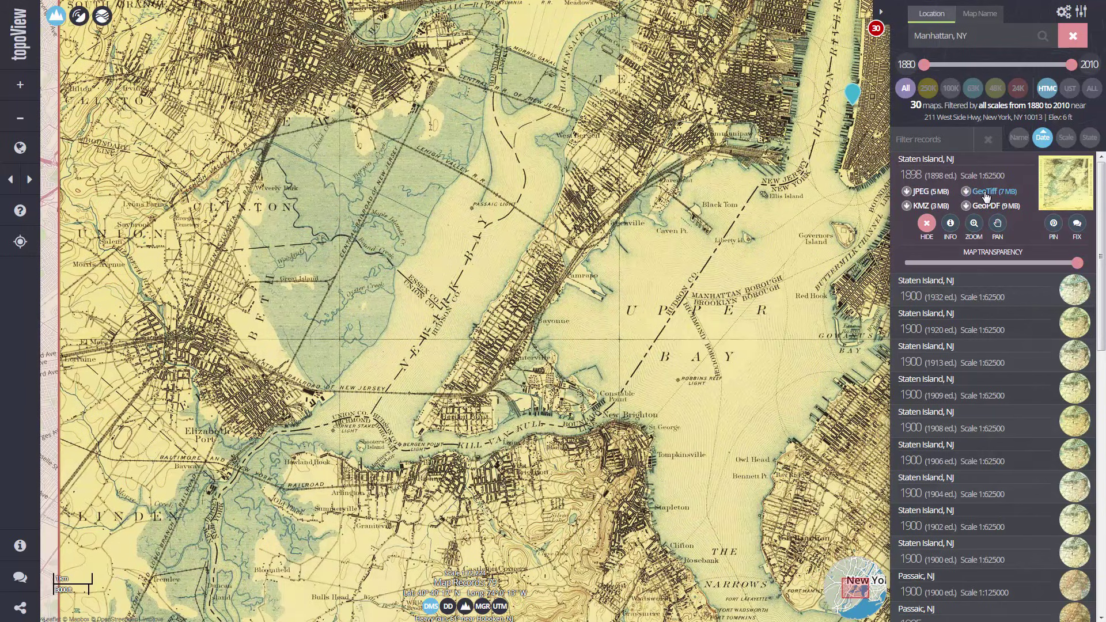
# - Start and cancel a KMZ download of the 1898 map, then clear the Manhattan search
pyautogui.click(925, 208)
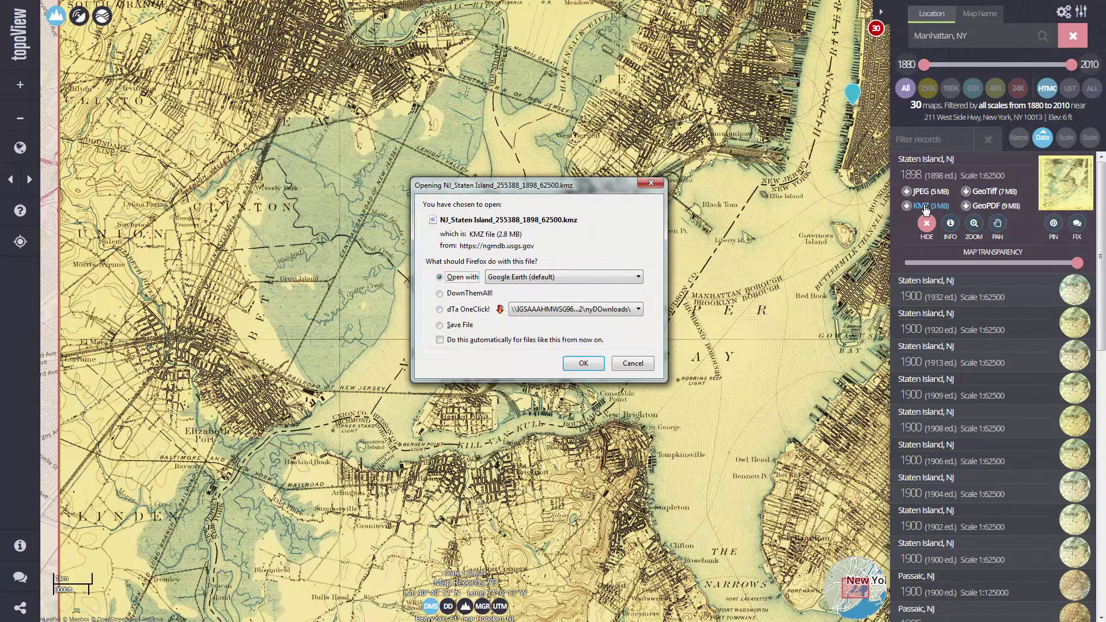
pyautogui.click(632, 362)
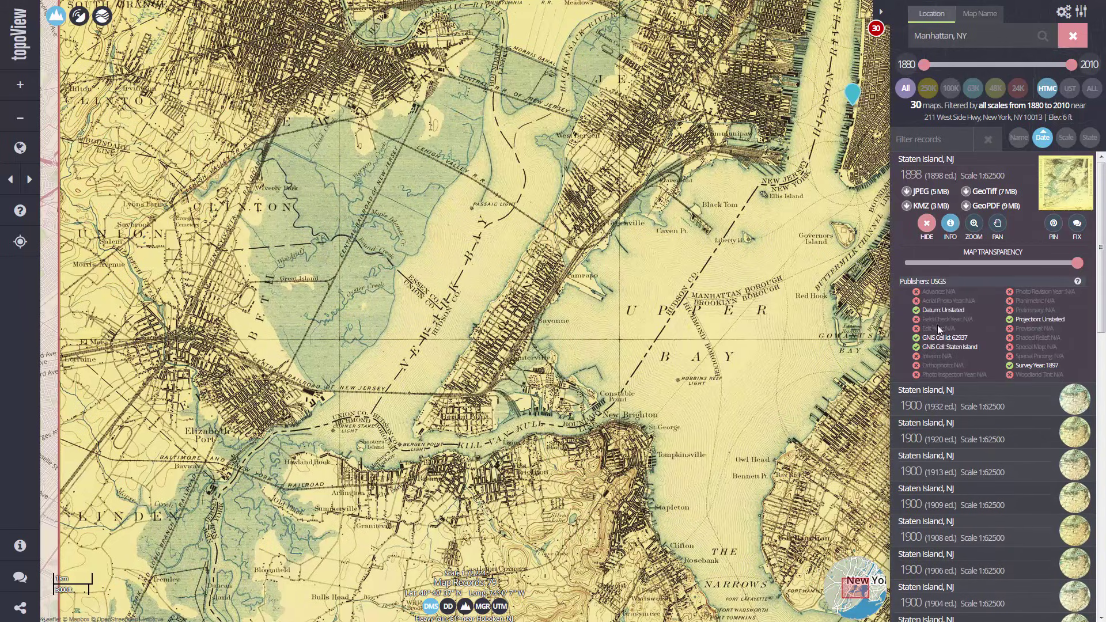
pyautogui.click(1064, 193)
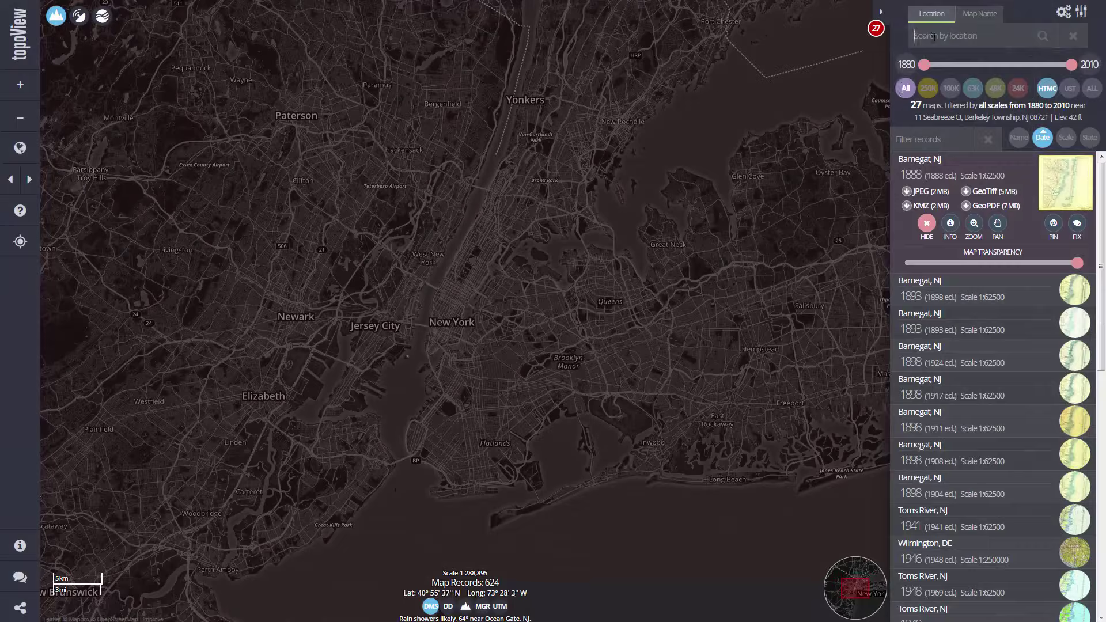
# - Search for 'hackensack' and choose Hackensack, NJ to list its 32 maps
pyautogui.click(933, 36)
pyautogui.write('hackensa')
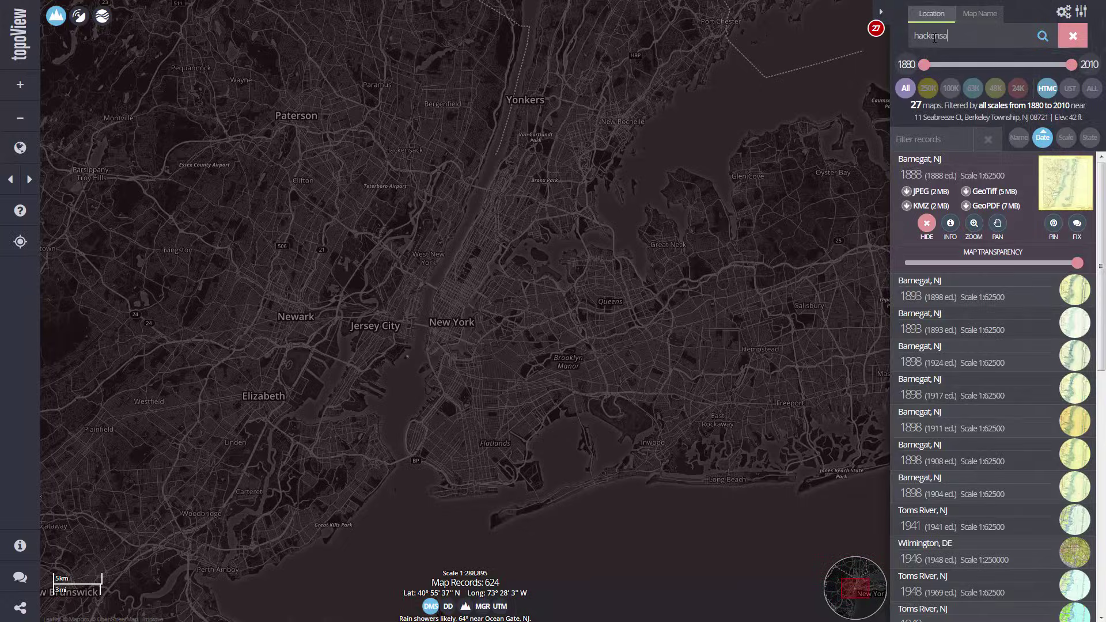
pyautogui.write('ck')
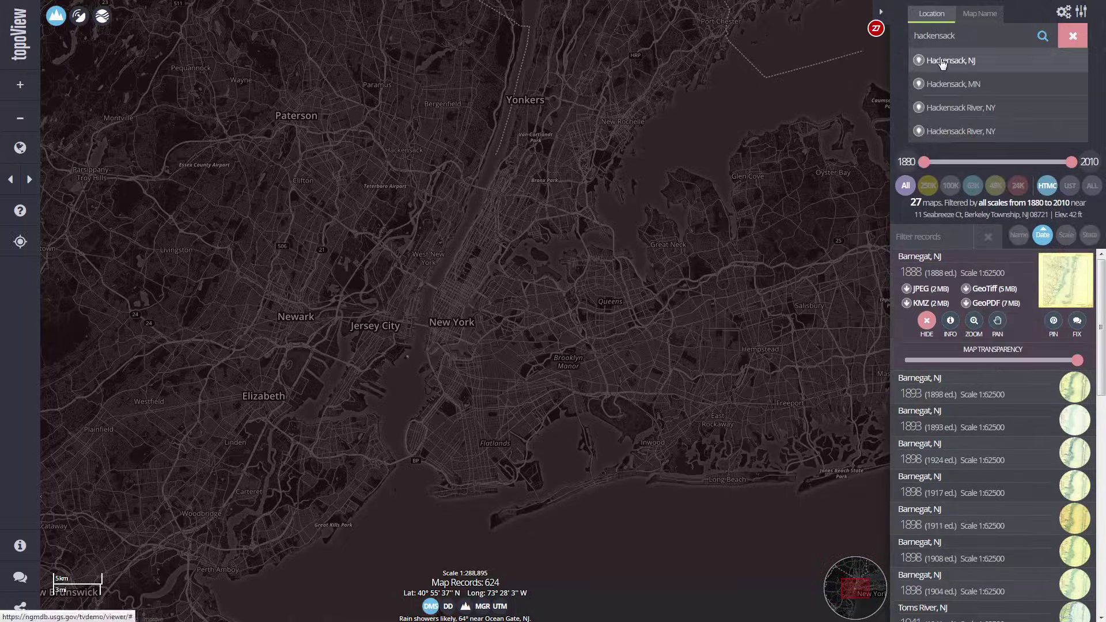
pyautogui.click(943, 63)
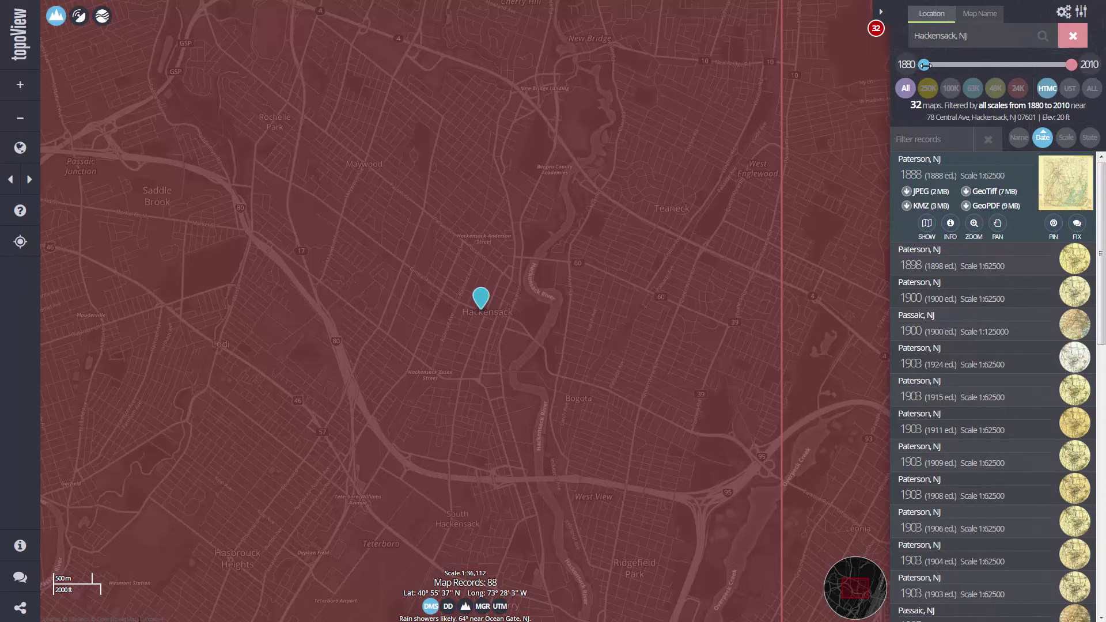
# - Narrow the year slider to 1900–1940, leaving 15 Hackensack maps
pyautogui.moveTo(925, 65); pyautogui.dragTo(934, 66)
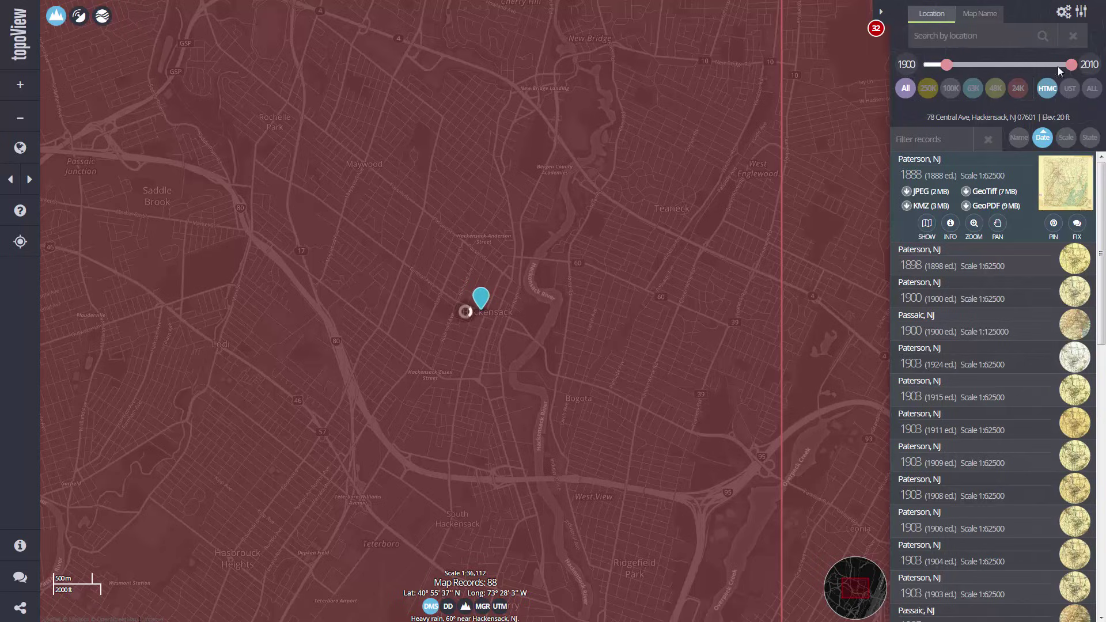
pyautogui.moveTo(1070, 65); pyautogui.dragTo(995, 65)
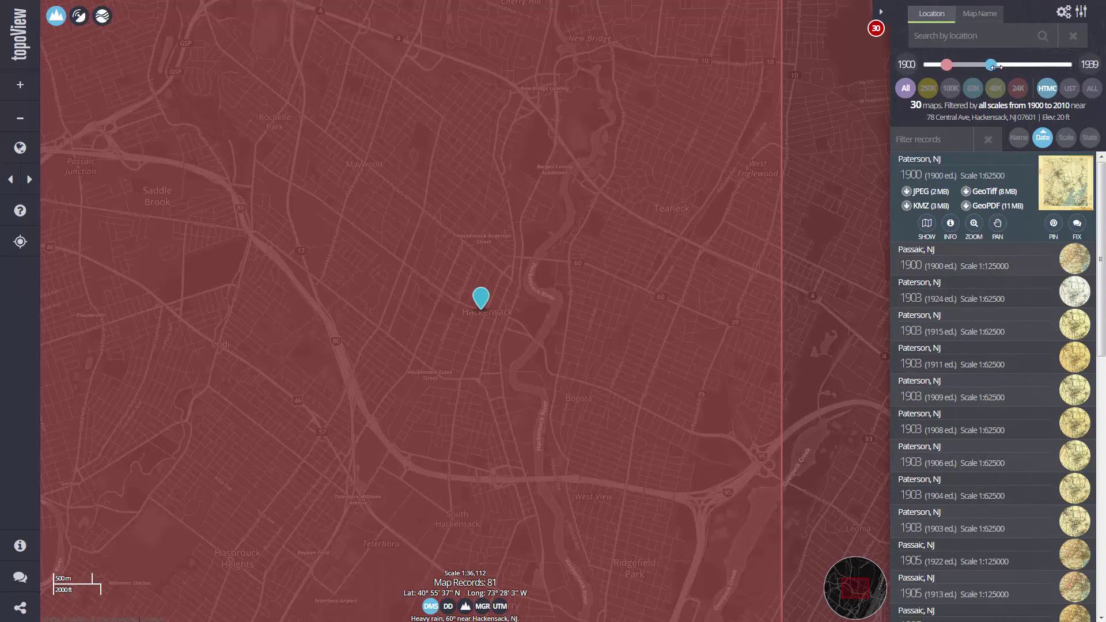
pyautogui.moveTo(992, 65); pyautogui.dragTo(991, 65)
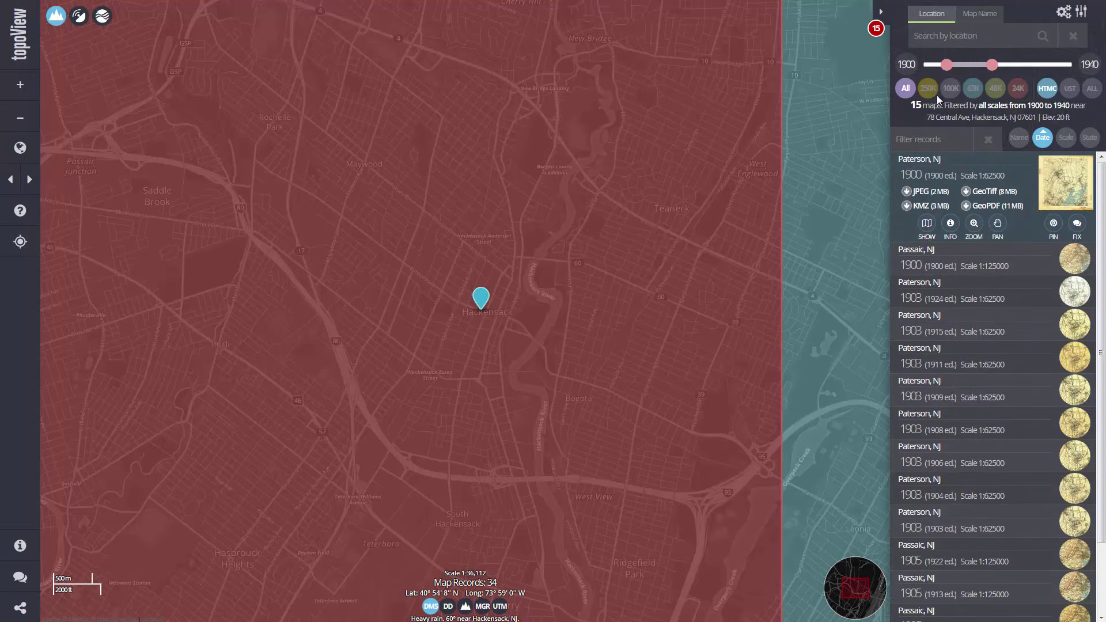
# - Zoom to the Initial Extent, box-zoom onto the contiguous US, and set years 1900–1920
pyautogui.click(19, 148)
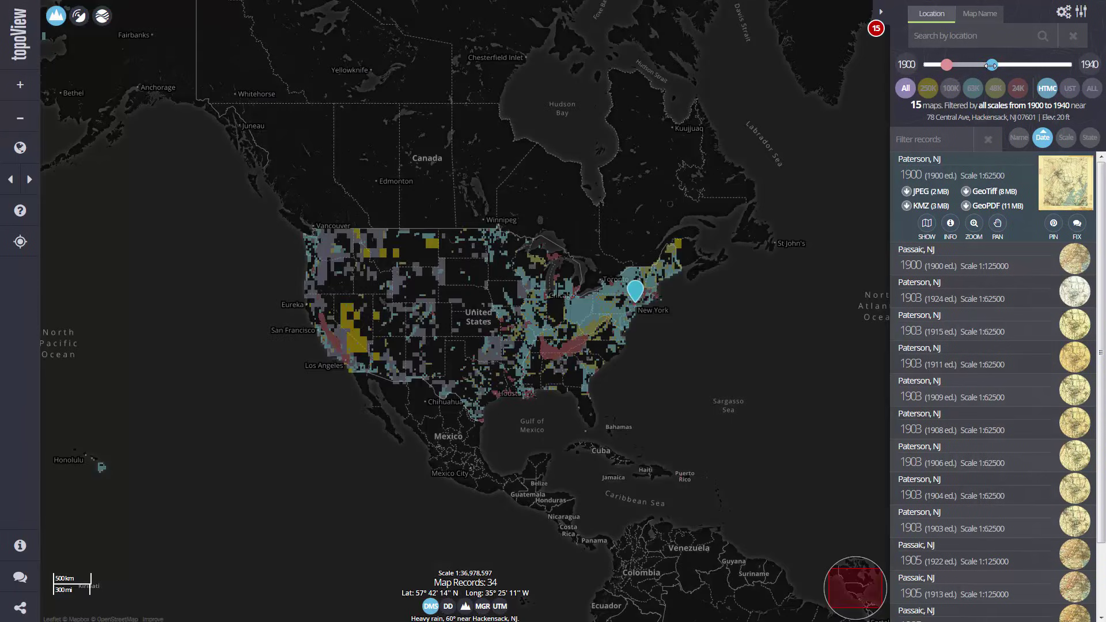
pyautogui.moveTo(991, 64); pyautogui.dragTo(1002, 65)
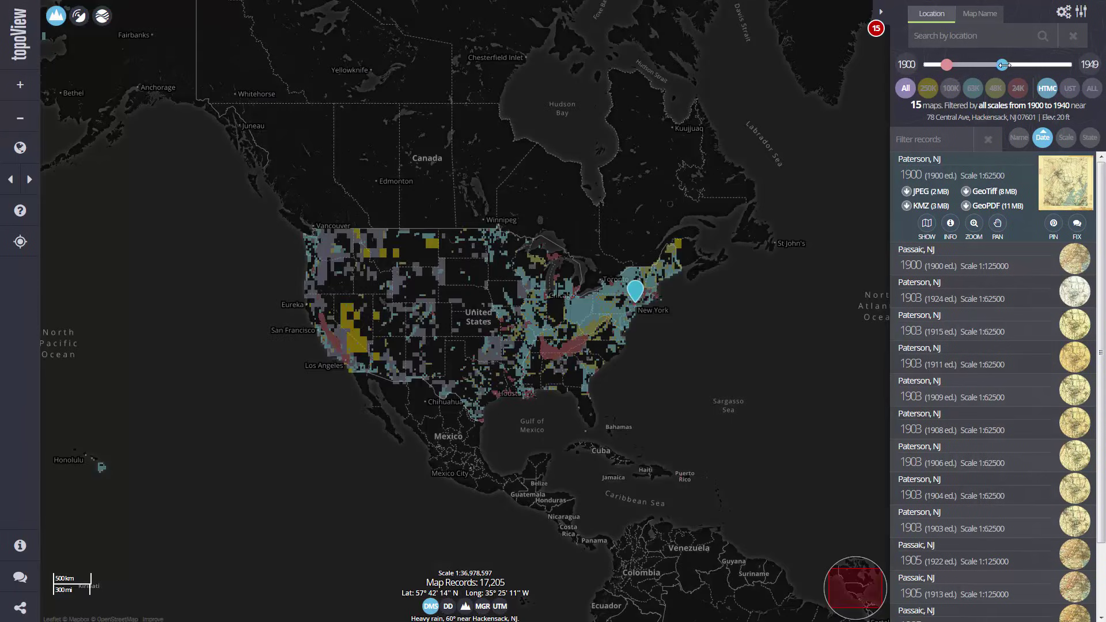
pyautogui.click(969, 64)
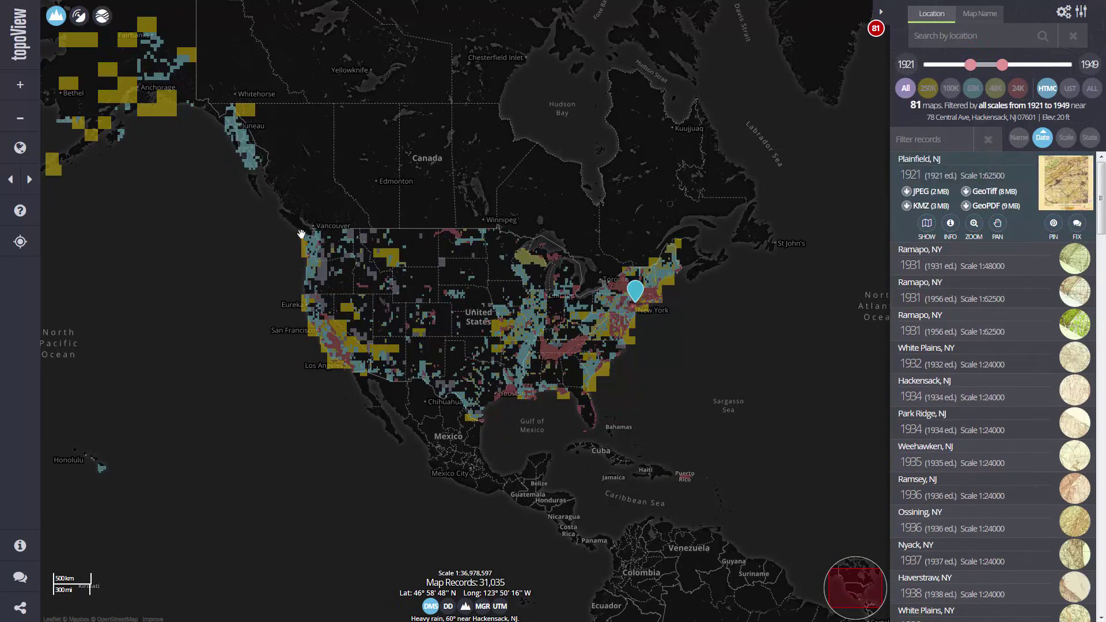
pyautogui.moveTo(296, 215); pyautogui.dragTo(693, 425)
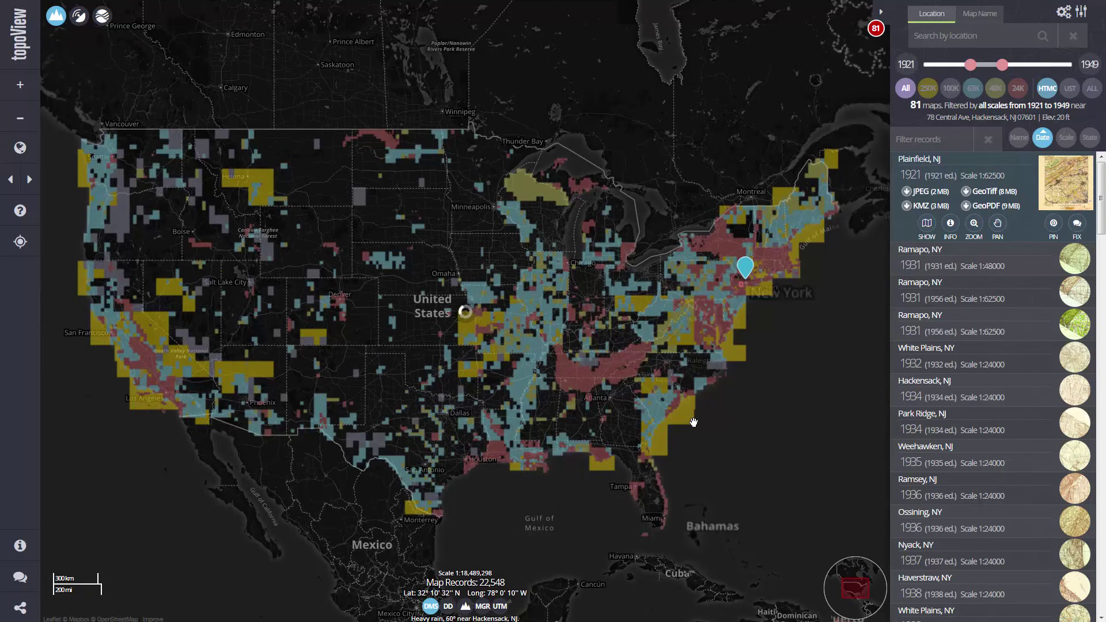
pyautogui.moveTo(970, 65)
pyautogui.mouseDown()
pyautogui.moveTo(946, 65)
pyautogui.moveTo(998, 65)
pyautogui.moveTo(983, 67)
pyautogui.mouseUp()
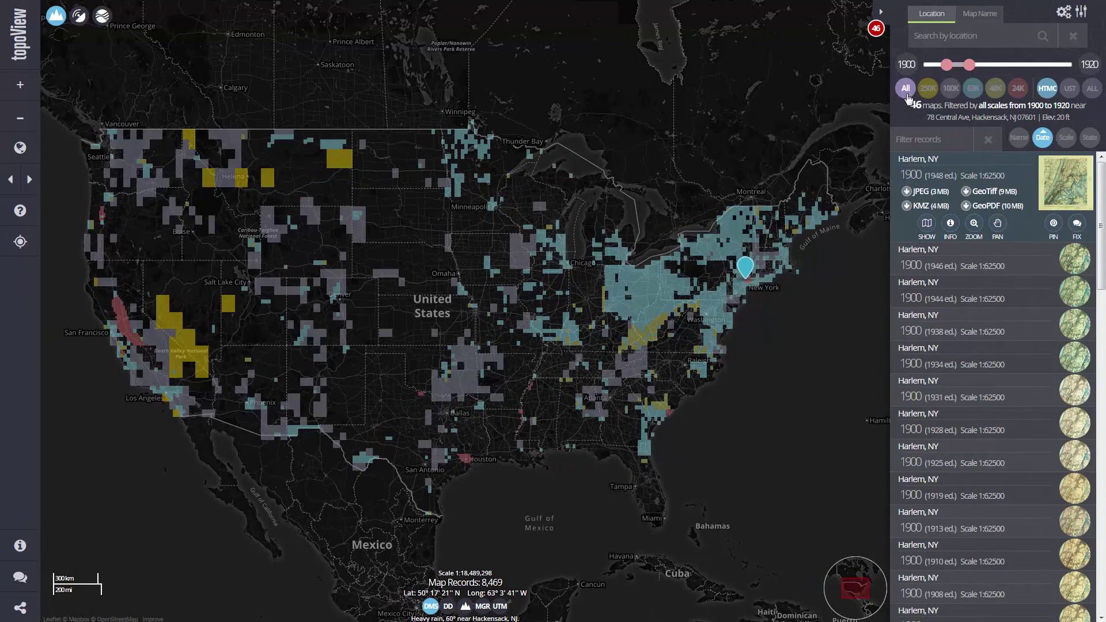
# - Cycle through the 250K, 63K, 48K and 100K scale filters, finishing on 24K
pyautogui.click(925, 91)
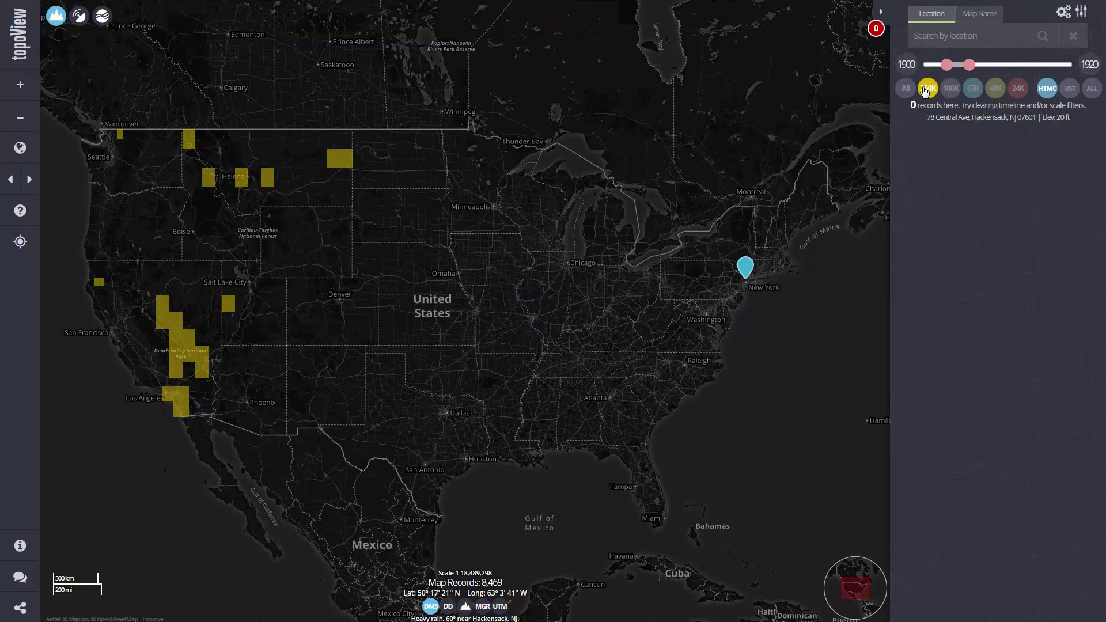
pyautogui.click(972, 90)
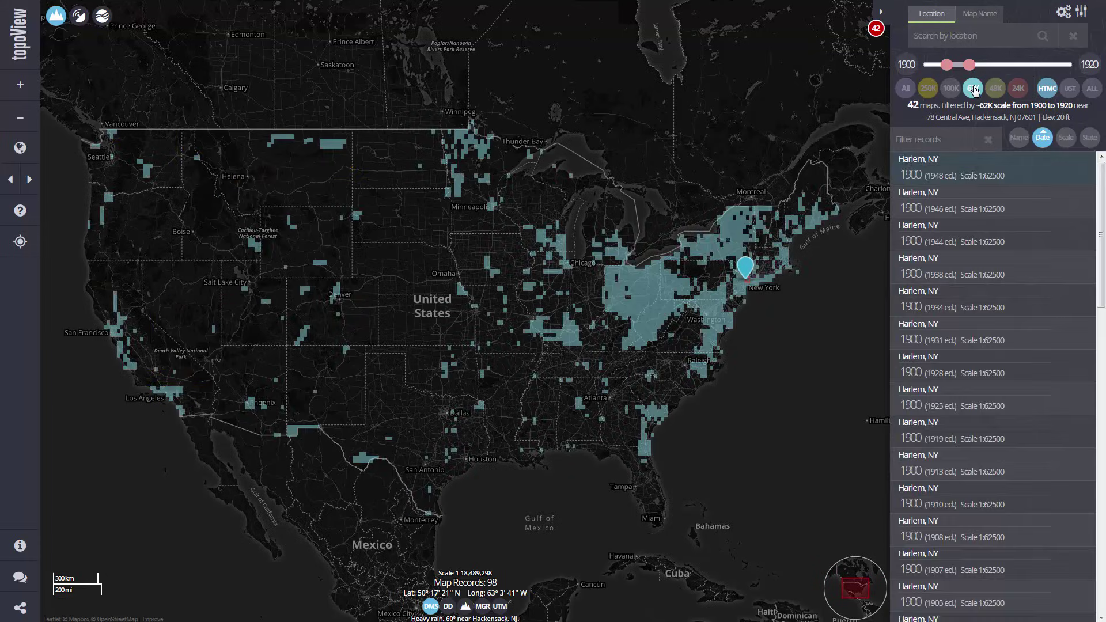
pyautogui.click(992, 91)
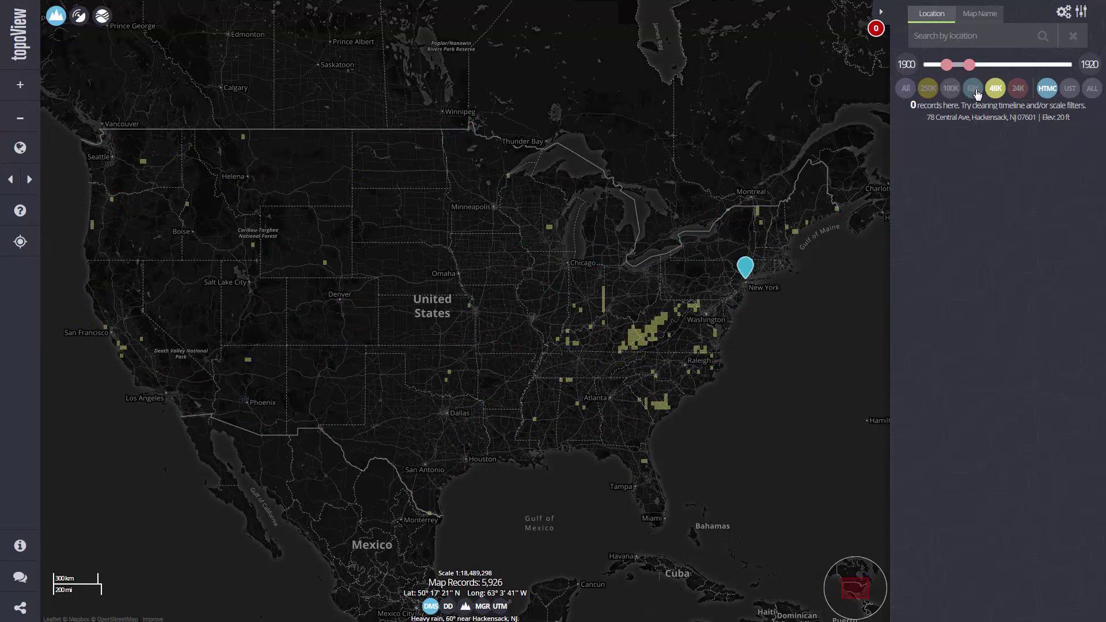
pyautogui.click(950, 89)
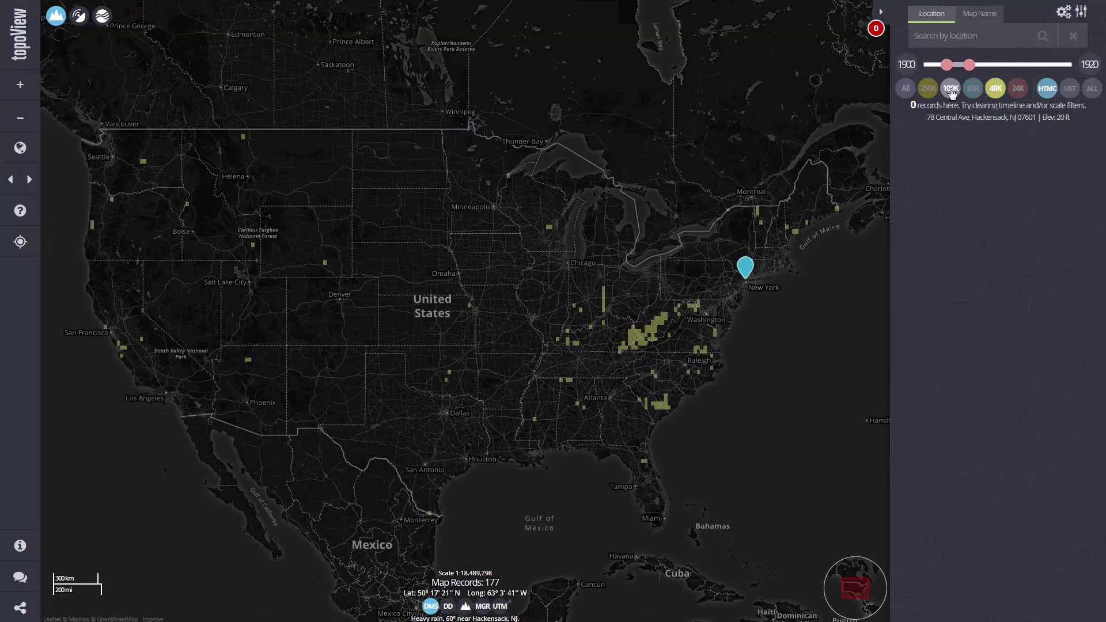
pyautogui.click(1018, 89)
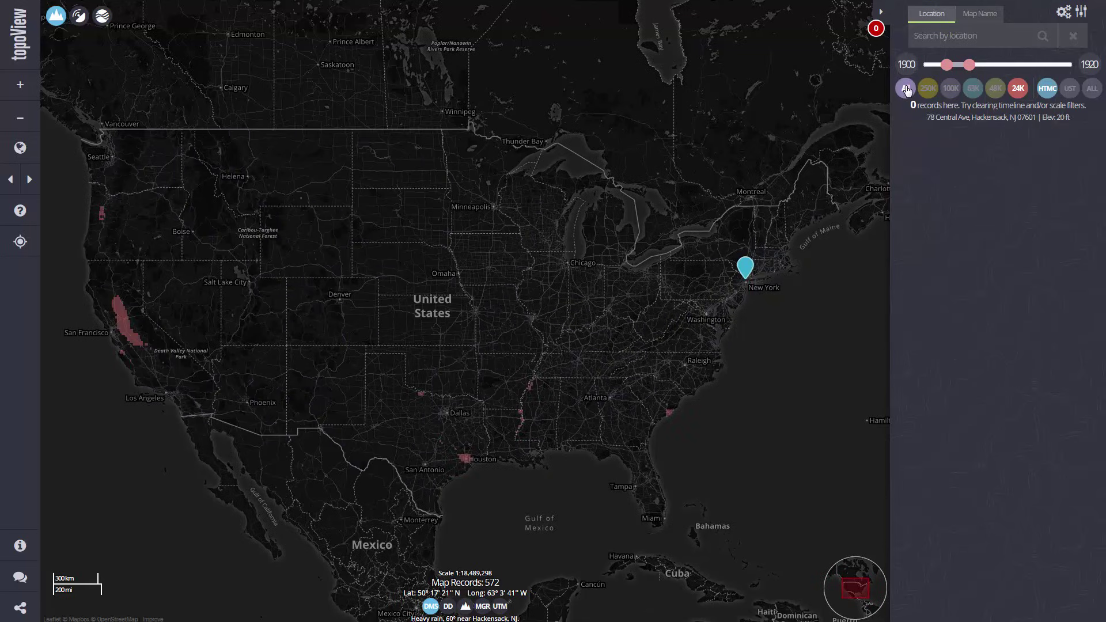